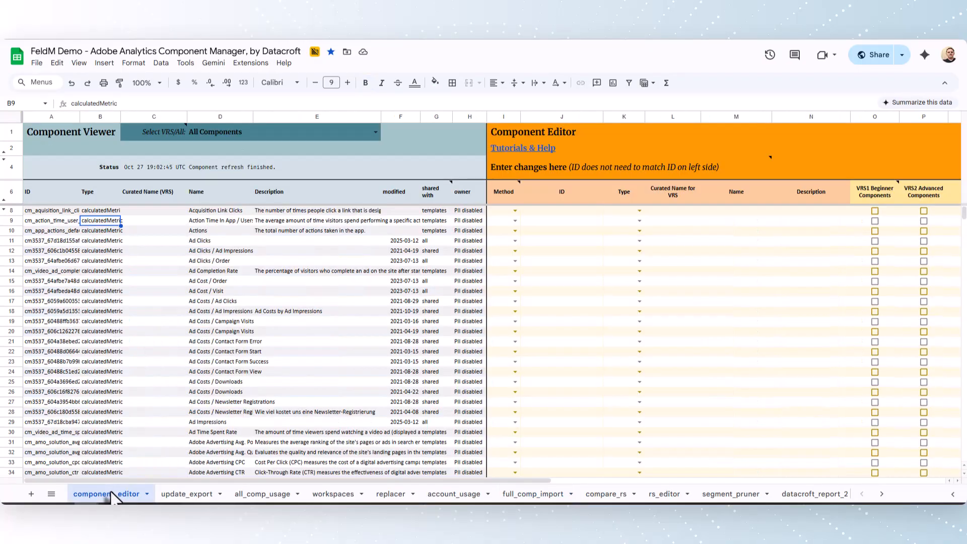
# Step: View the full_comp_import and all_comp_usage sheets of the component manager spreadsheet
pyautogui.click(542, 497)
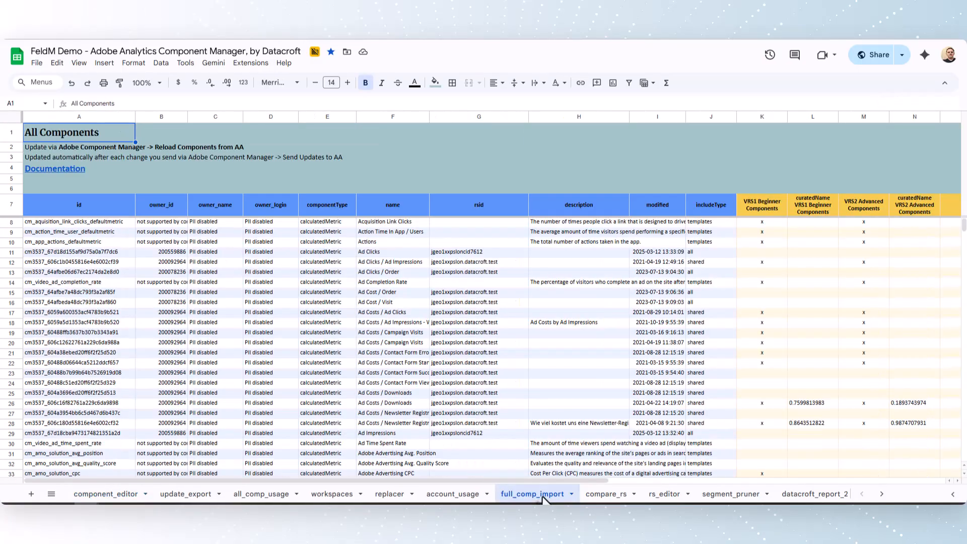
pyautogui.click(252, 495)
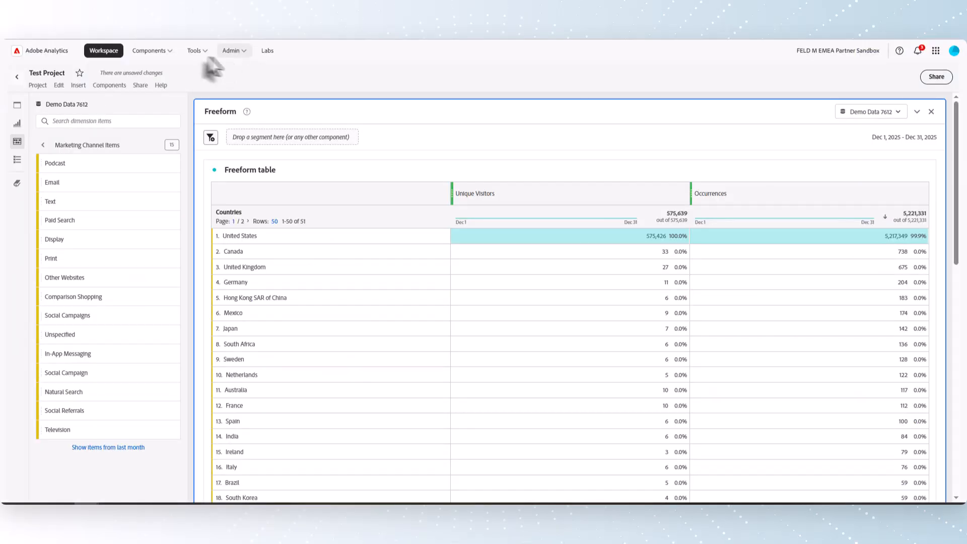
# Step: Switch to Adobe Analytics, open the segment manager and expand the other filters for the segment list
pyautogui.click(168, 50)
pyautogui.click(163, 88)
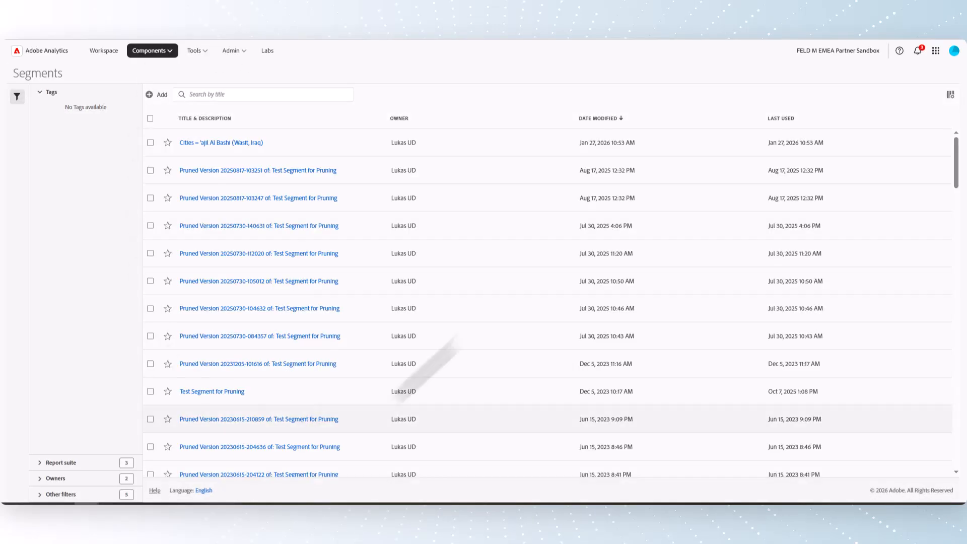
pyautogui.click(43, 496)
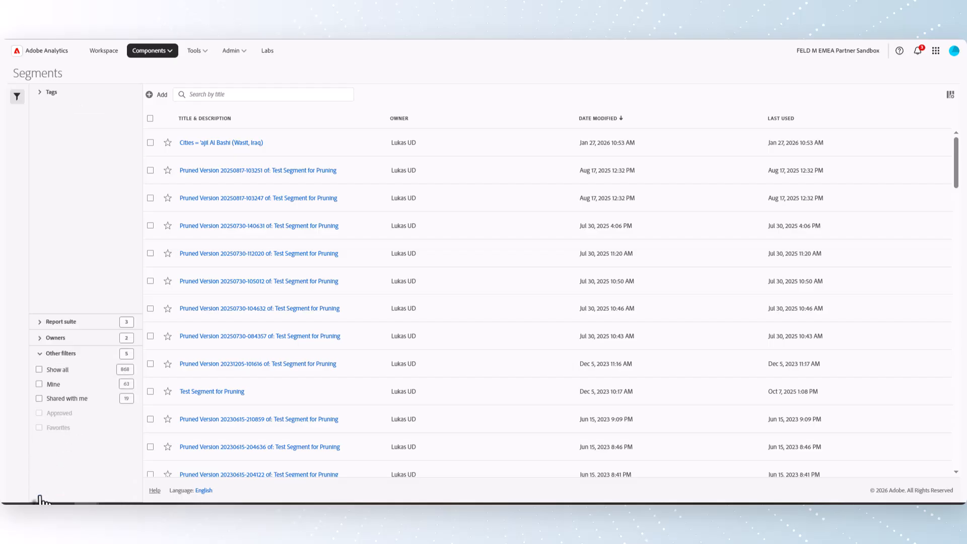
pyautogui.click(53, 157)
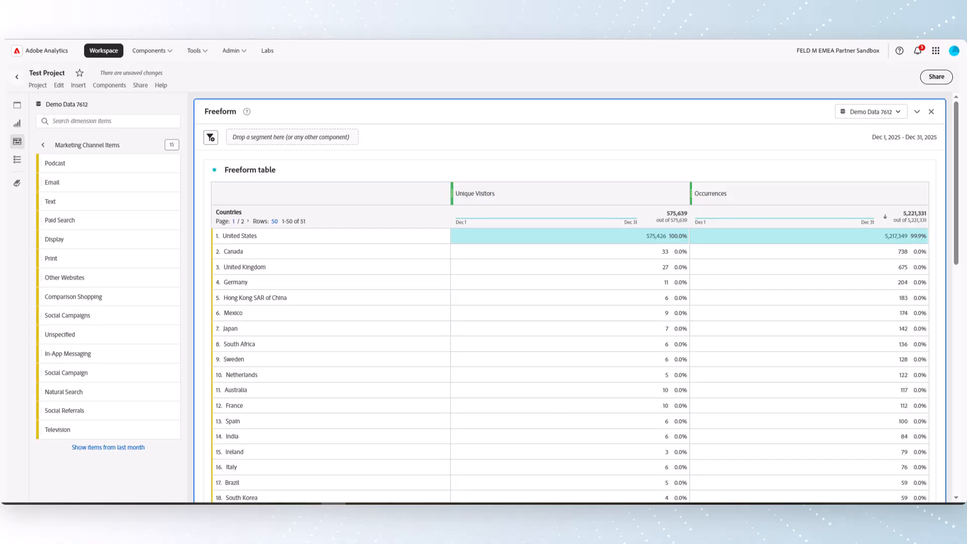
# Step: Create and apply a quick segment on the Freeform panel that includes hits where Countries equals Aland Islands
pyautogui.click(51, 146)
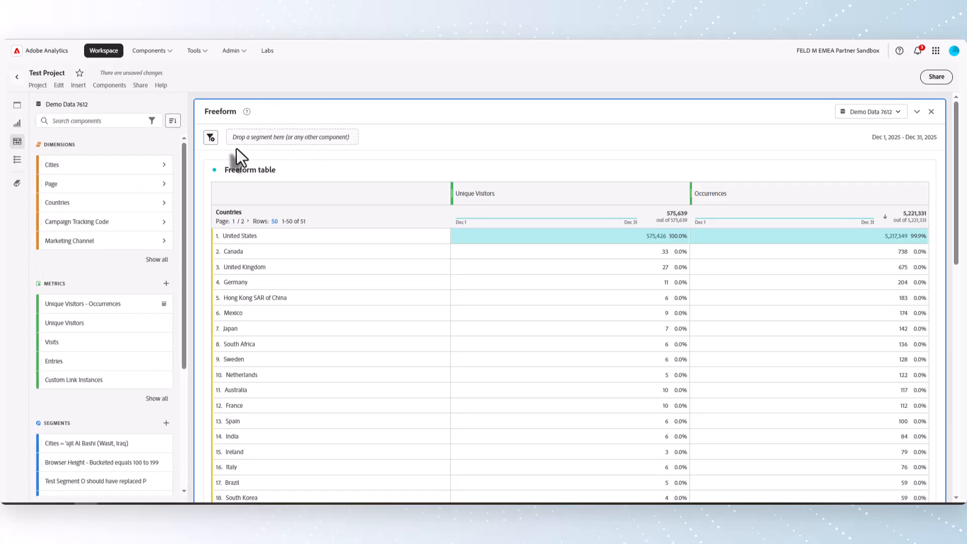
pyautogui.click(210, 137)
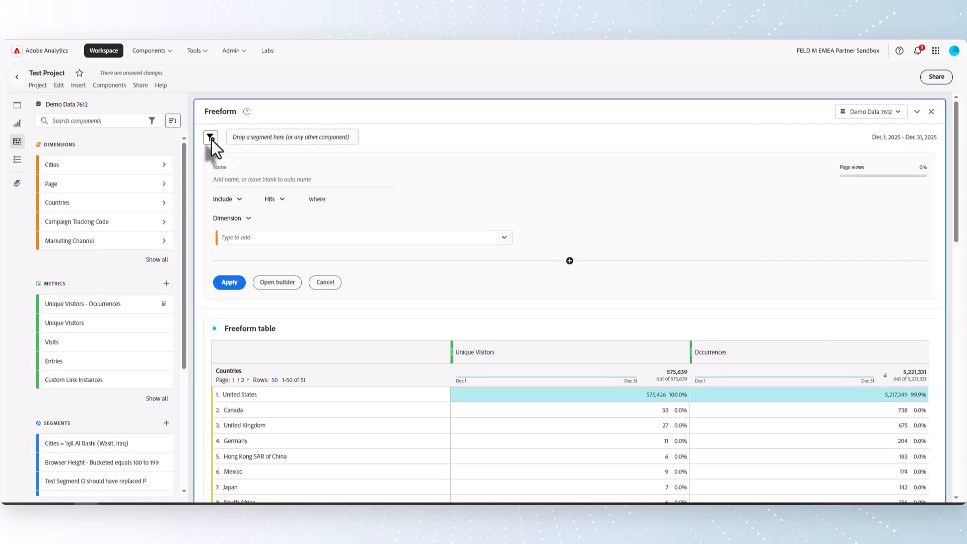
pyautogui.click(56, 186)
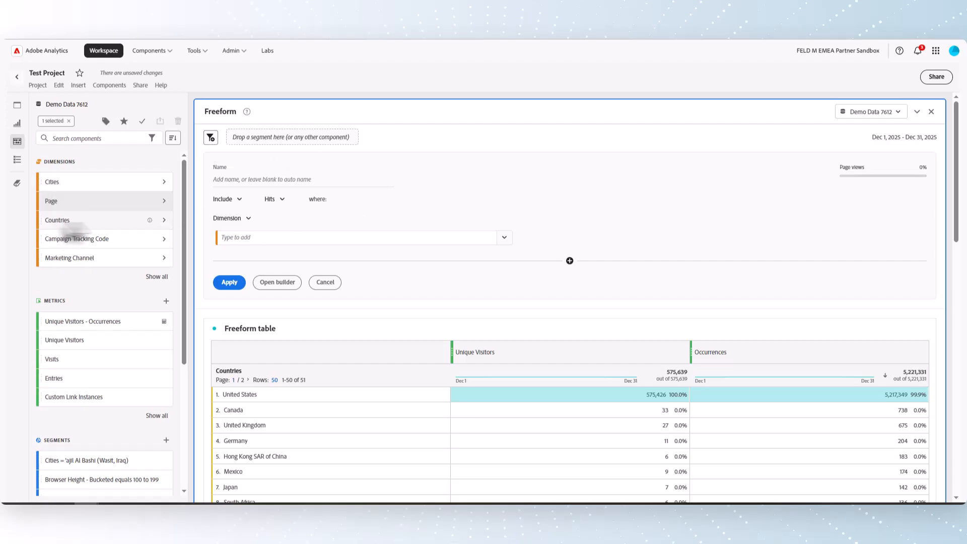
pyautogui.moveTo(60, 217); pyautogui.dragTo(287, 244)
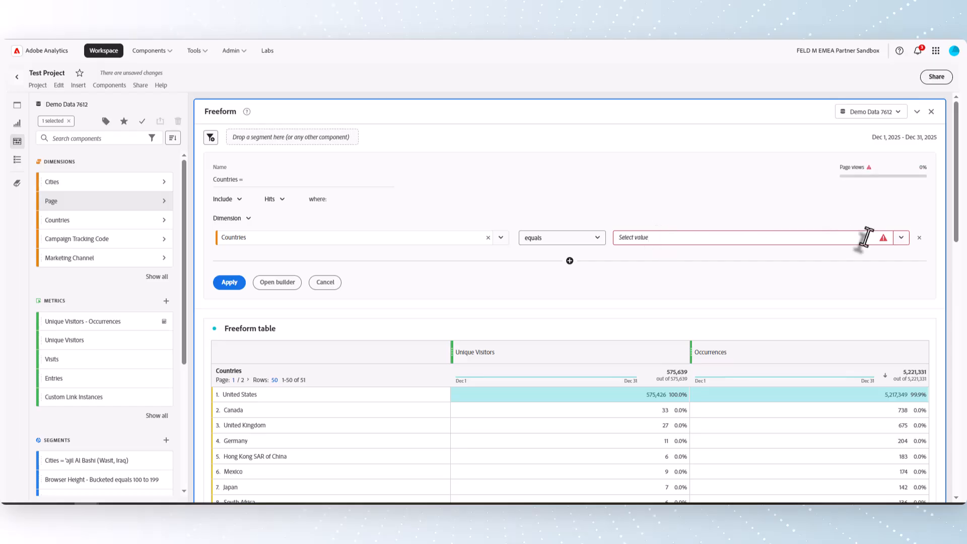
pyautogui.click(901, 238)
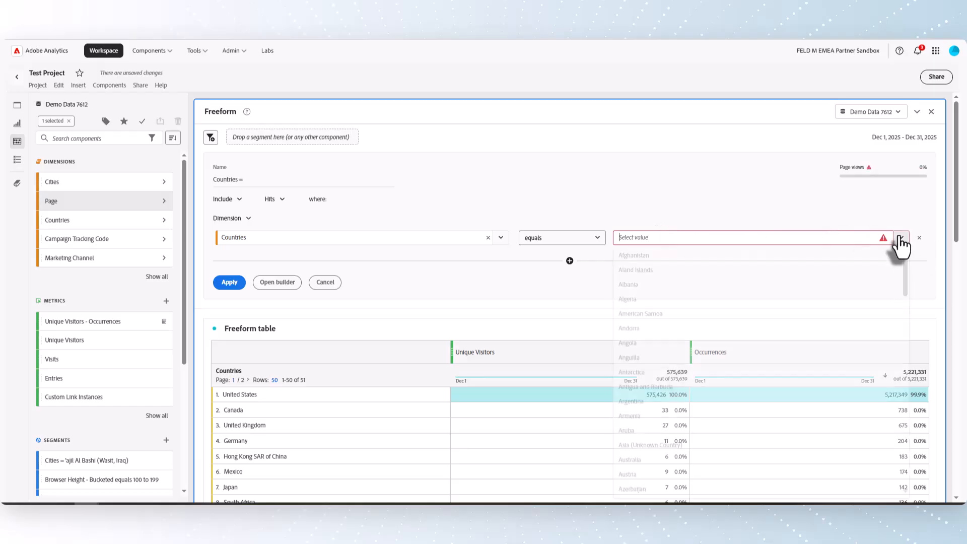
pyautogui.click(668, 270)
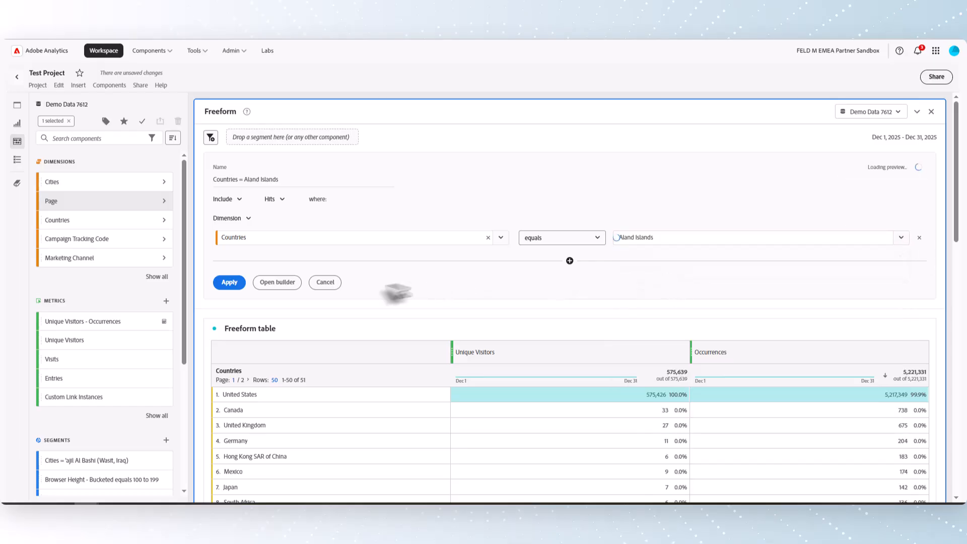
pyautogui.click(231, 284)
pyautogui.click(559, 323)
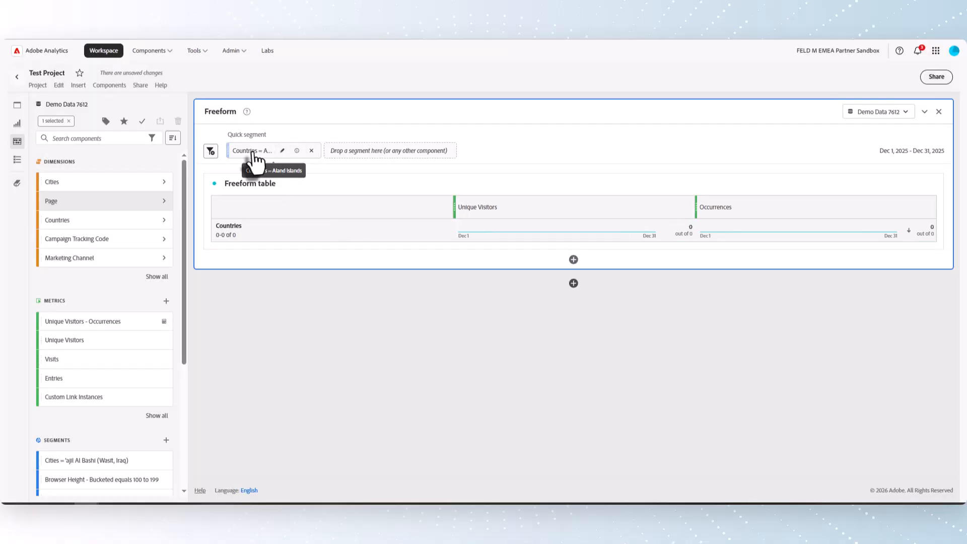
# Step: Examine the details of the applied Countries = Aland Islands quick segment
pyautogui.click(297, 151)
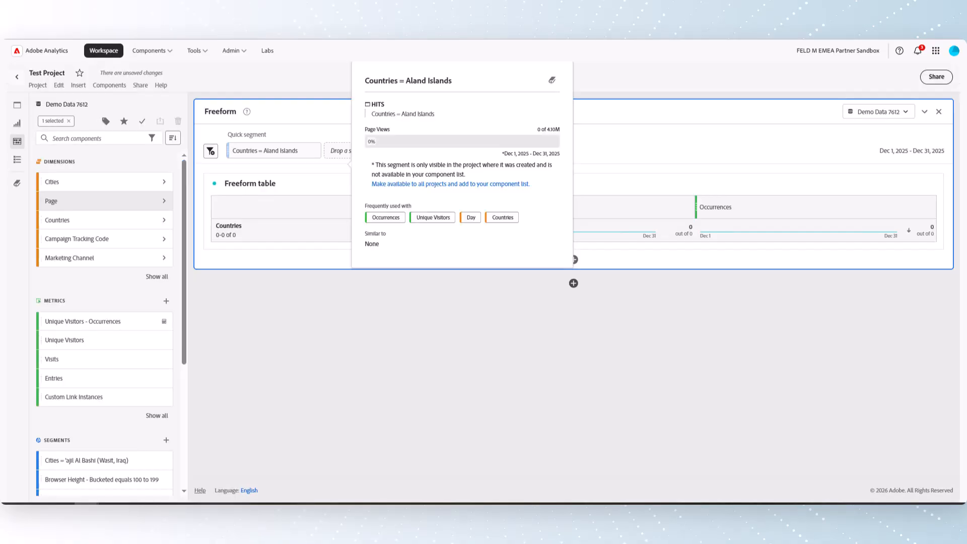
pyautogui.click(290, 165)
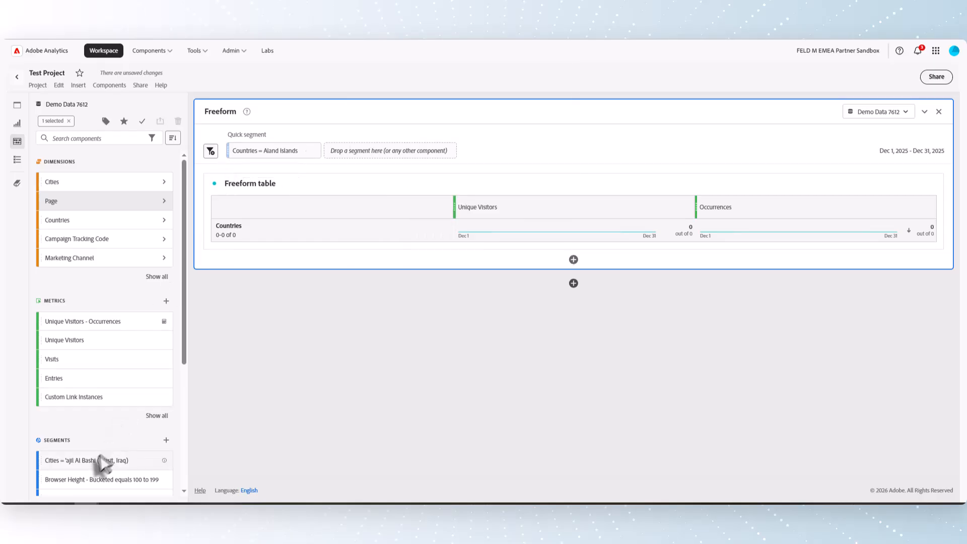
# Step: Add the saved segment Browser Height - Bucketed equals 100 to 199 to the Freeform panel and remove it again
pyautogui.moveTo(76, 478); pyautogui.dragTo(378, 166)
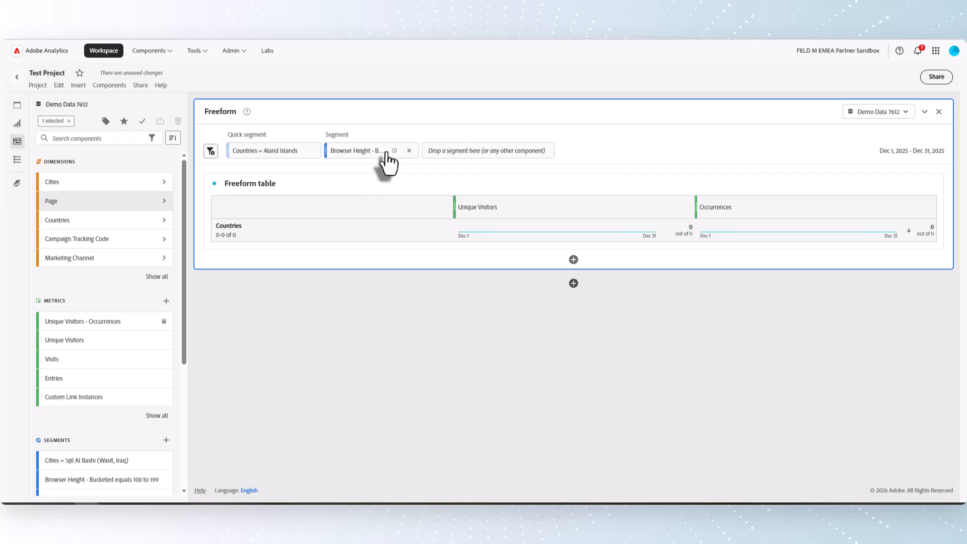
pyautogui.scroll(-1, 118, 474)
pyautogui.scroll(-3, 120, 478)
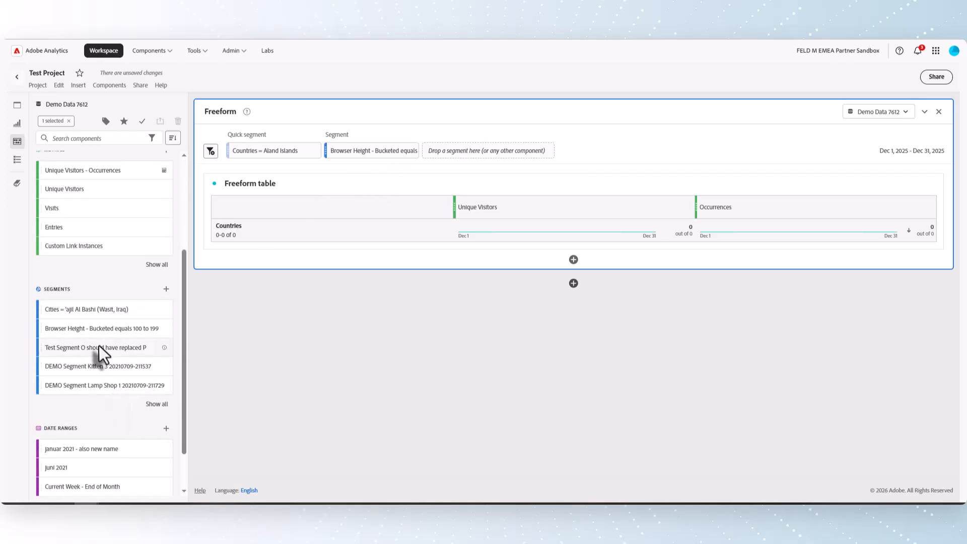
pyautogui.click(171, 50)
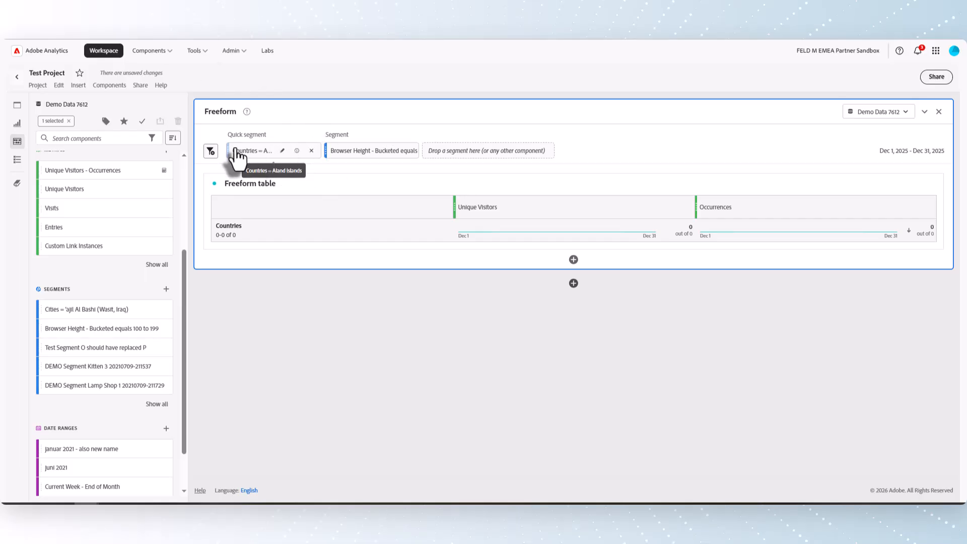
pyautogui.click(409, 151)
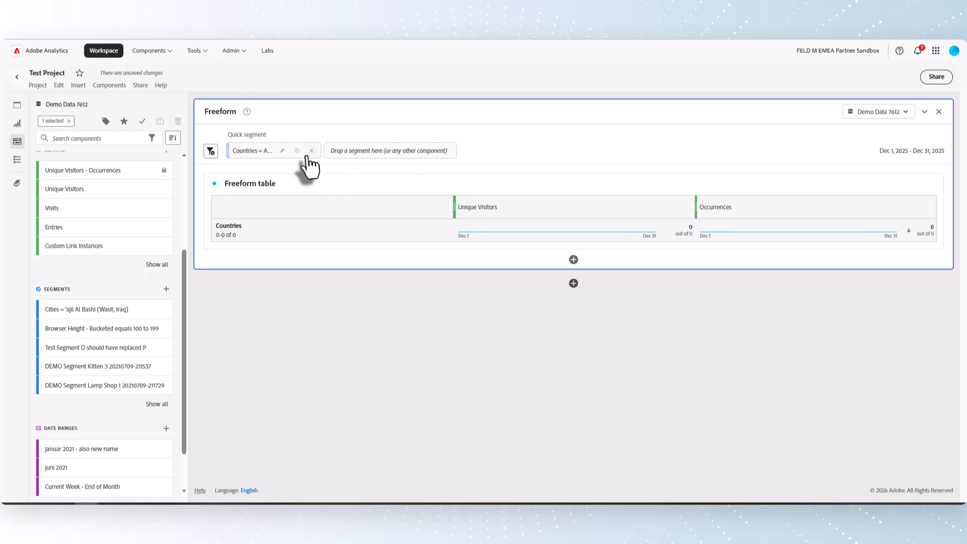
# Step: Save the Countries = Aland Islands quick segment to the component list for all projects, and remove it from the Freeform panel
pyautogui.click(297, 152)
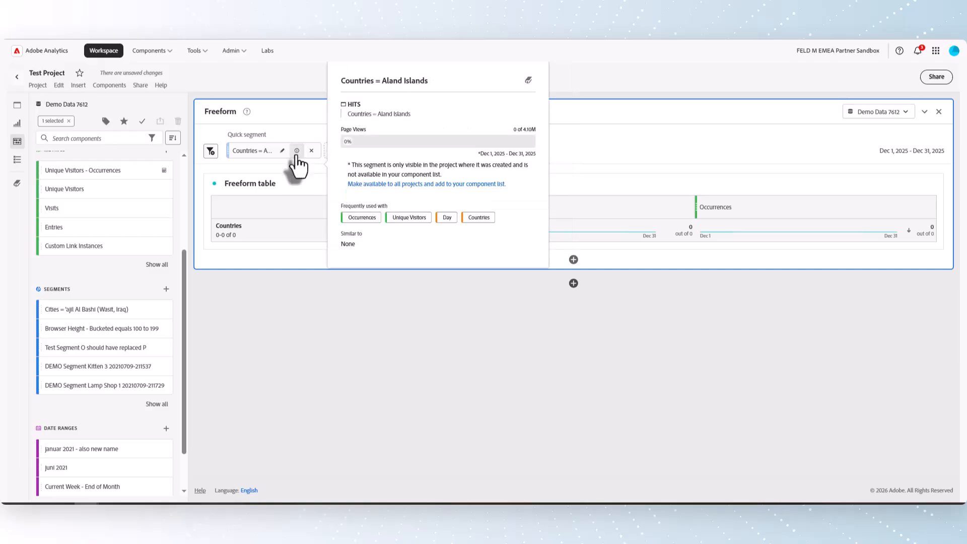
pyautogui.moveTo(375, 165); pyautogui.dragTo(497, 168)
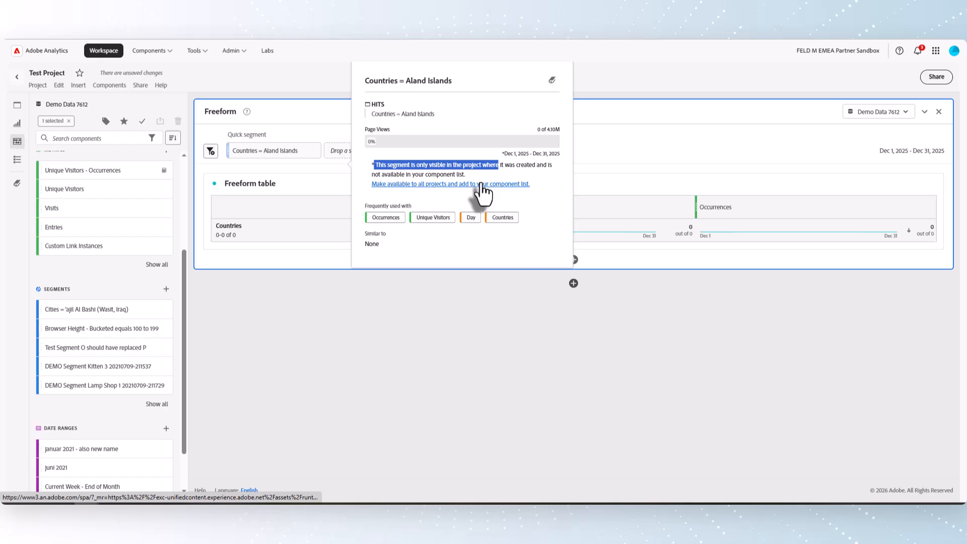
pyautogui.click(480, 185)
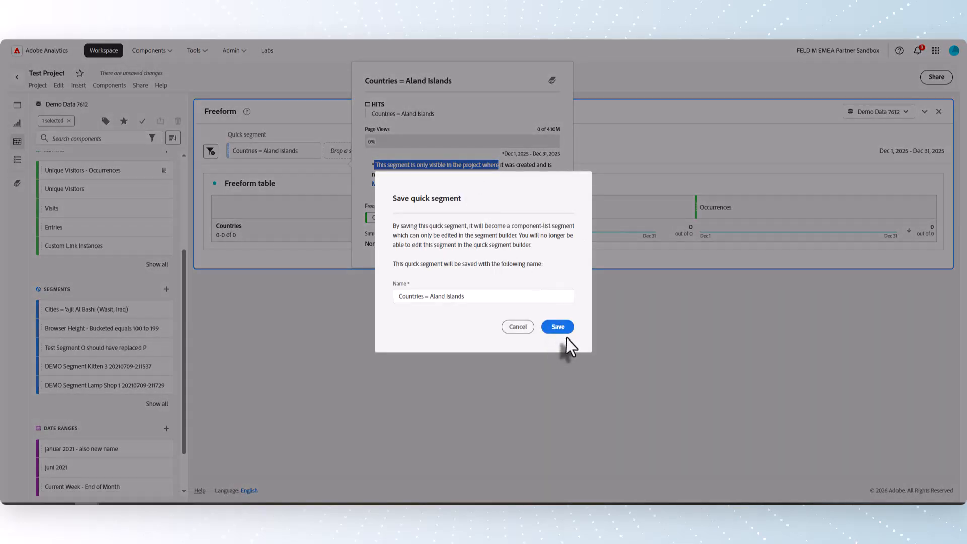
pyautogui.click(562, 330)
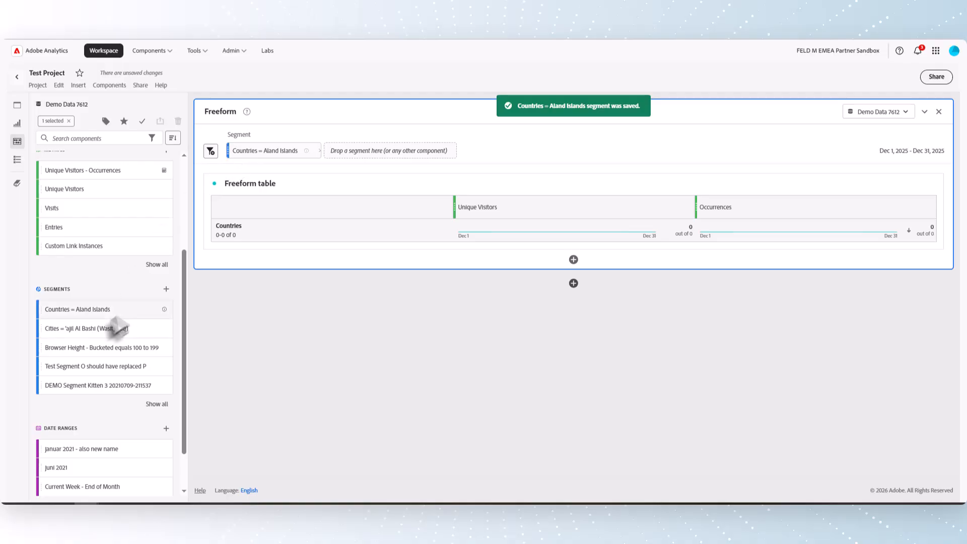
pyautogui.moveTo(165, 311)
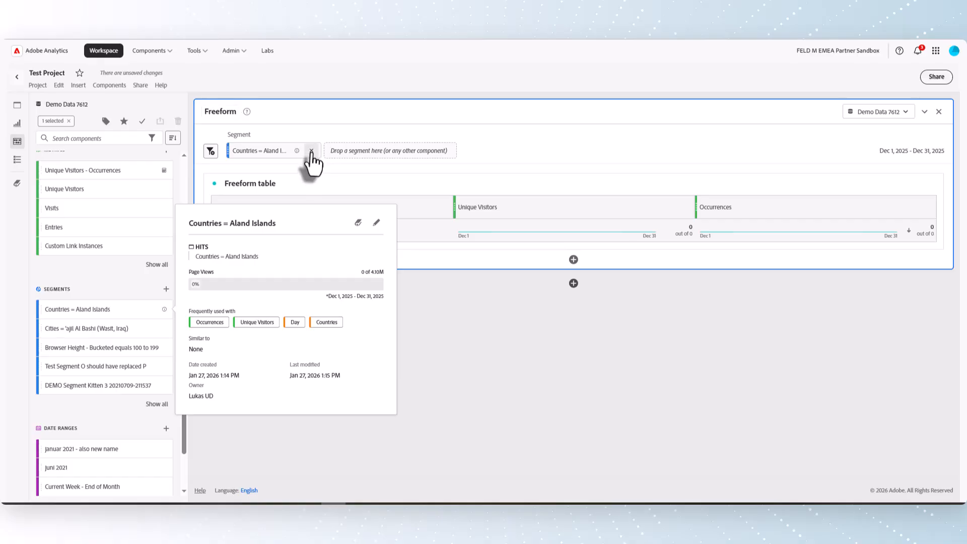
pyautogui.click(309, 151)
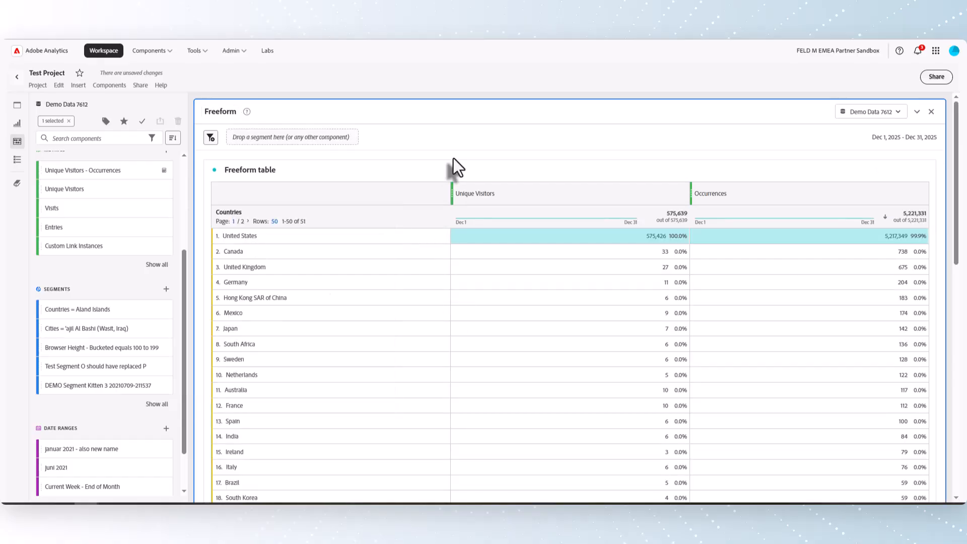
# Step: Add a prior-month time period column for Unique Visitors to the freeform table
pyautogui.rightClick(516, 194)
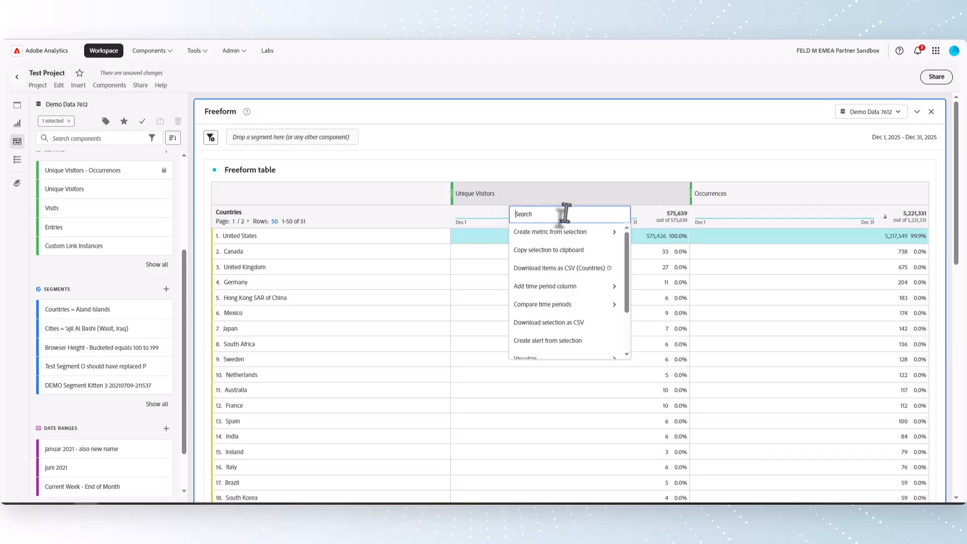
pyautogui.click(573, 291)
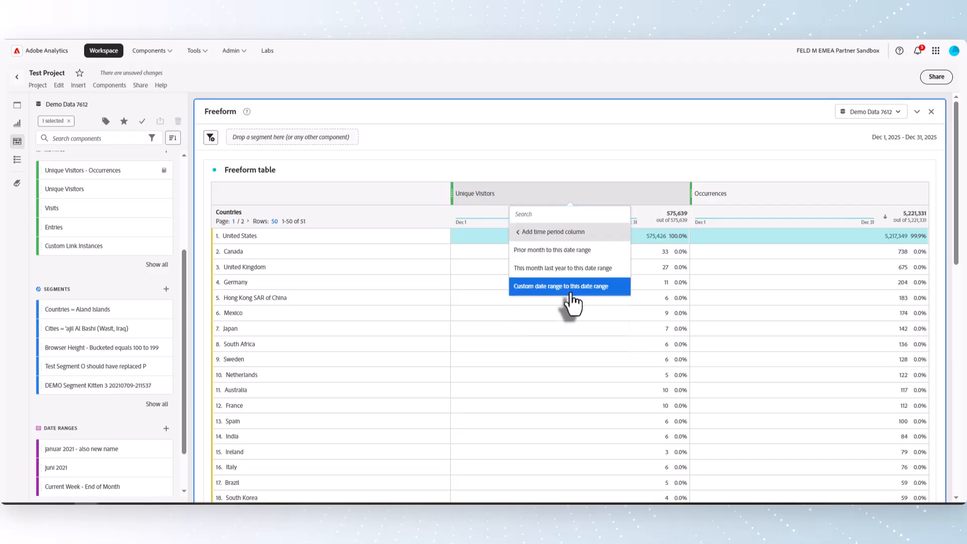
pyautogui.click(550, 254)
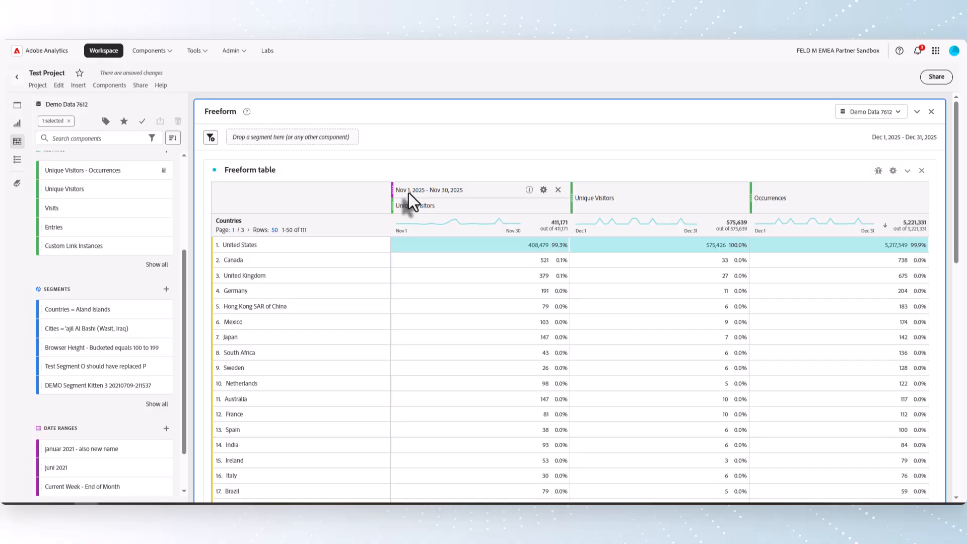
# Step: Examine the details and project-only visibility note of the Nov 1, 2025 - Nov 30, 2025 date range
pyautogui.moveTo(409, 193); pyautogui.dragTo(537, 201)
pyautogui.moveTo(527, 192)
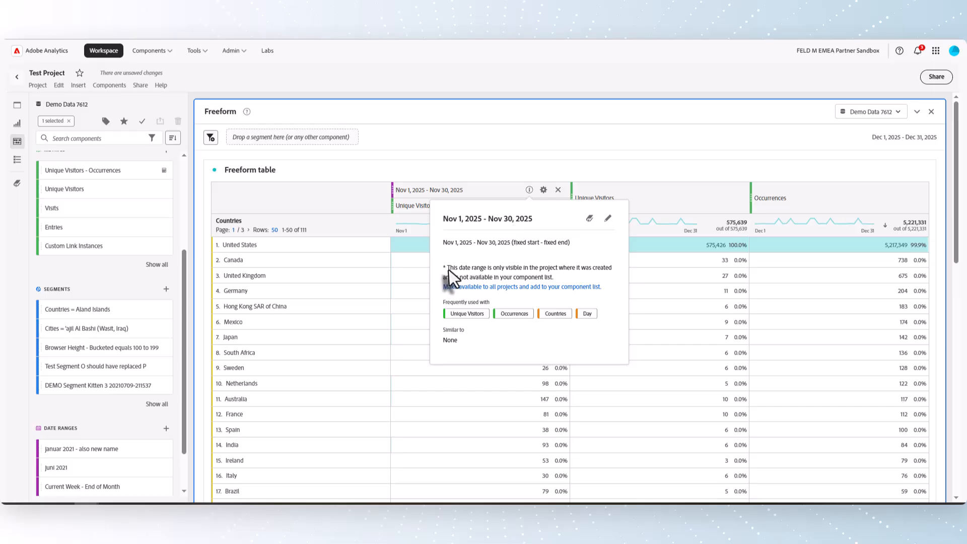
pyautogui.moveTo(445, 268); pyautogui.dragTo(619, 291)
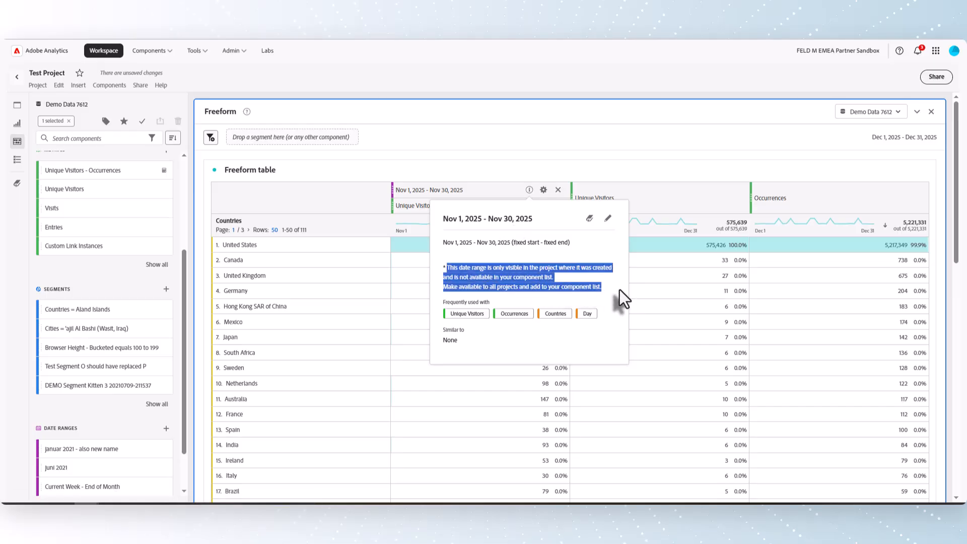
pyautogui.click(525, 277)
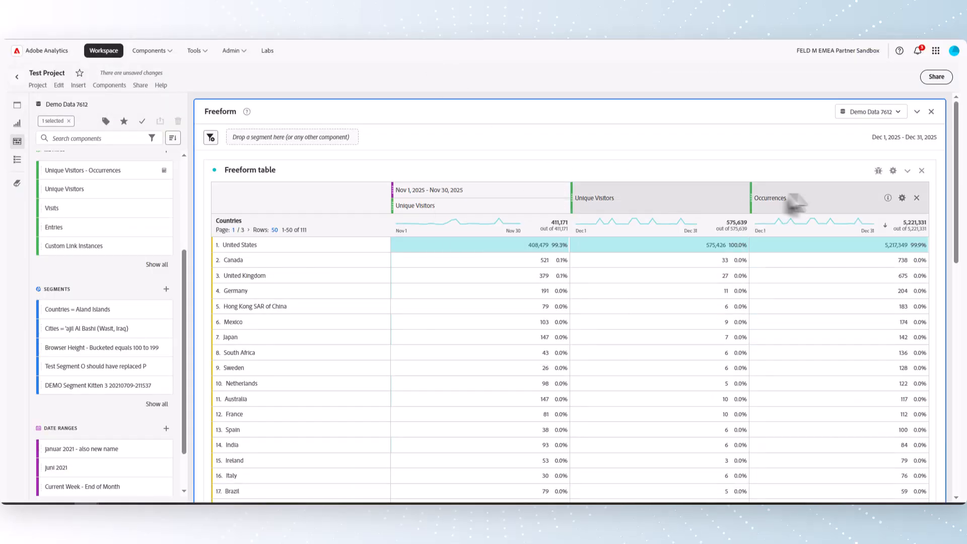
# Step: Create a metric that adds Unique Visitors and Occurrences, and make it available to all projects in the component list
pyautogui.rightClick(612, 191)
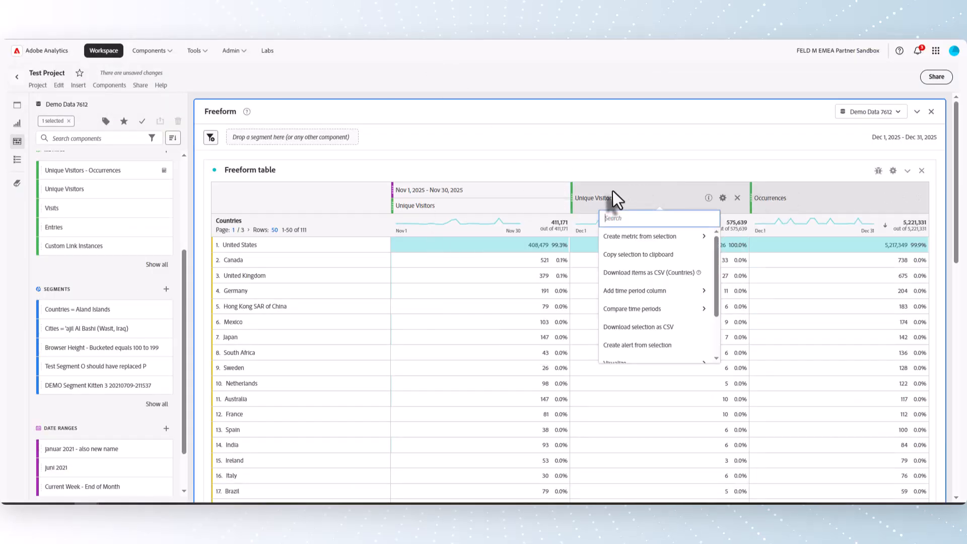
pyautogui.click(657, 241)
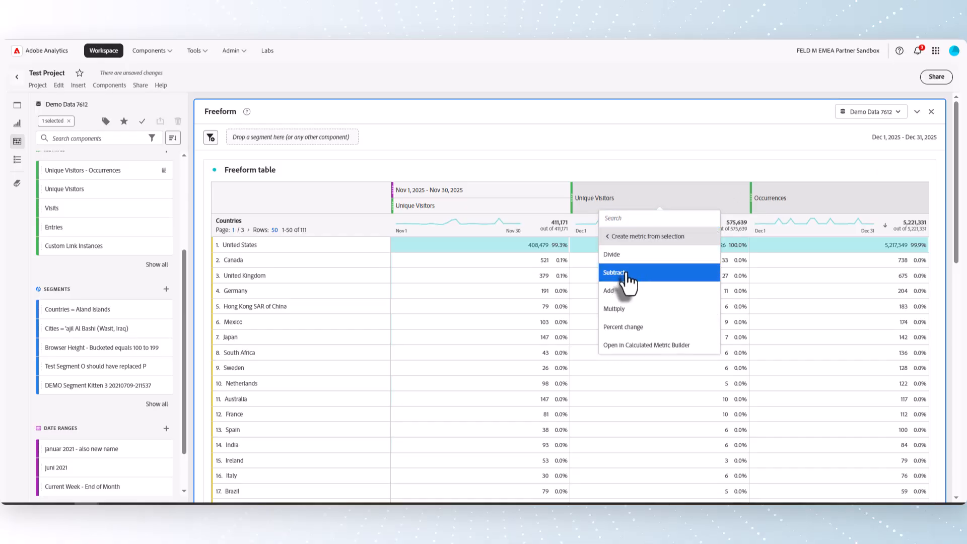
pyautogui.click(623, 290)
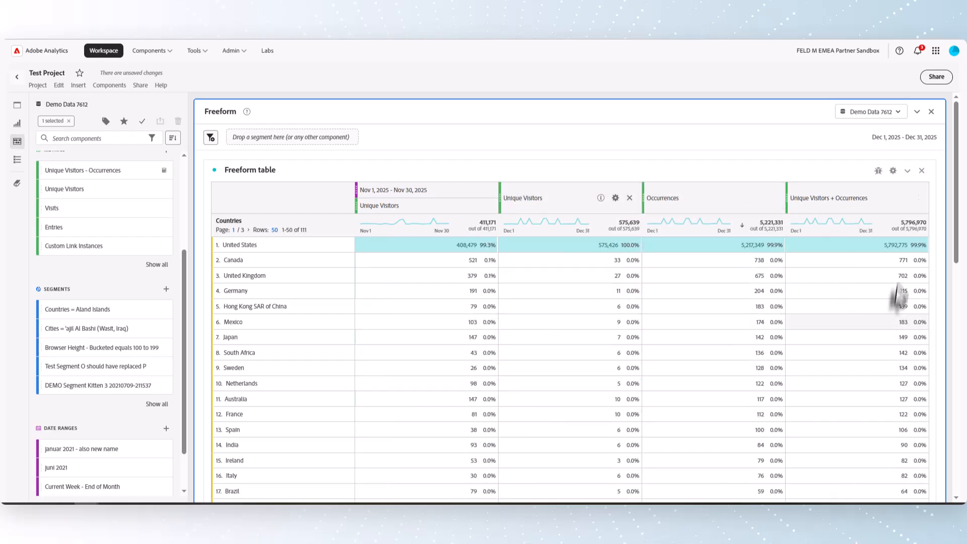
pyautogui.click(887, 198)
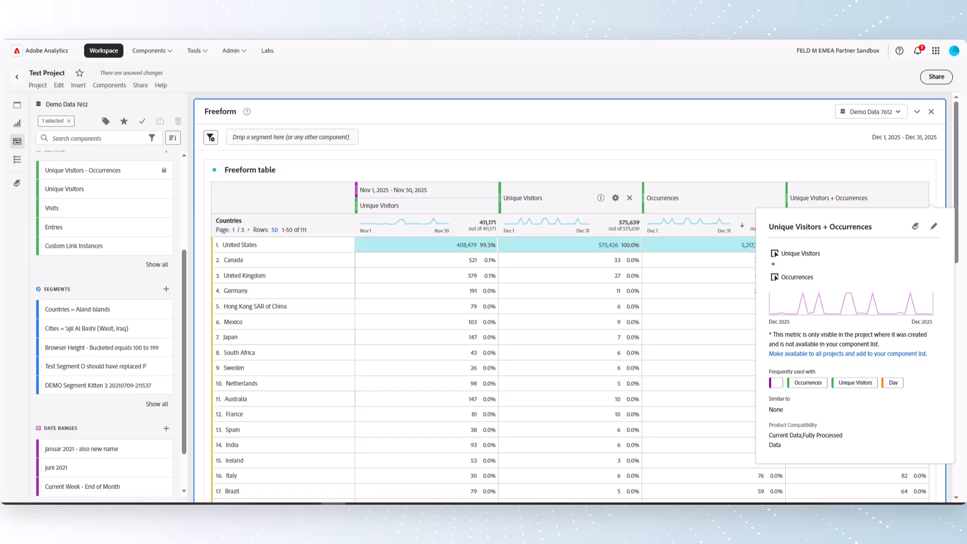
pyautogui.click(828, 355)
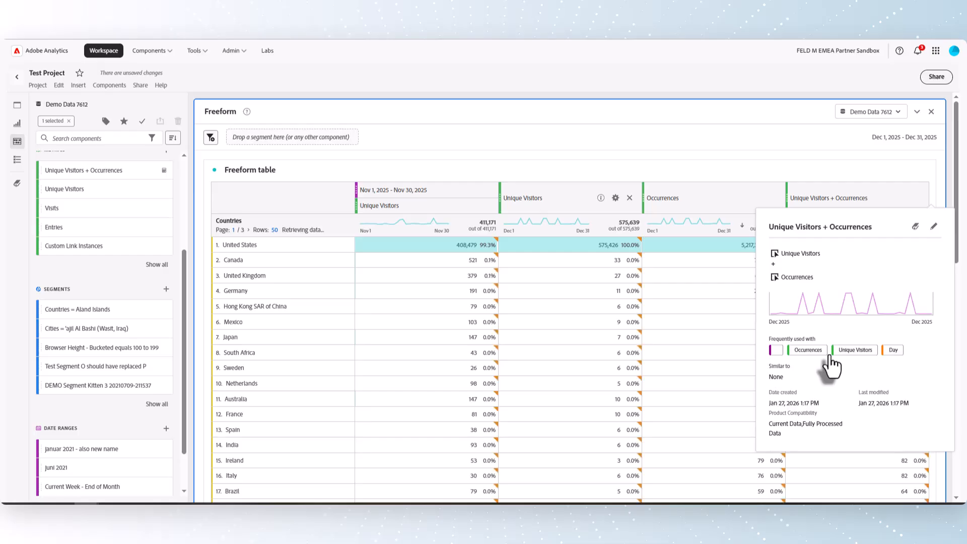
# Step: Try to share the Unique Visitors + Occurrences calculated metric with All in the organization, and cancel without saving
pyautogui.scroll(3, 151, 228)
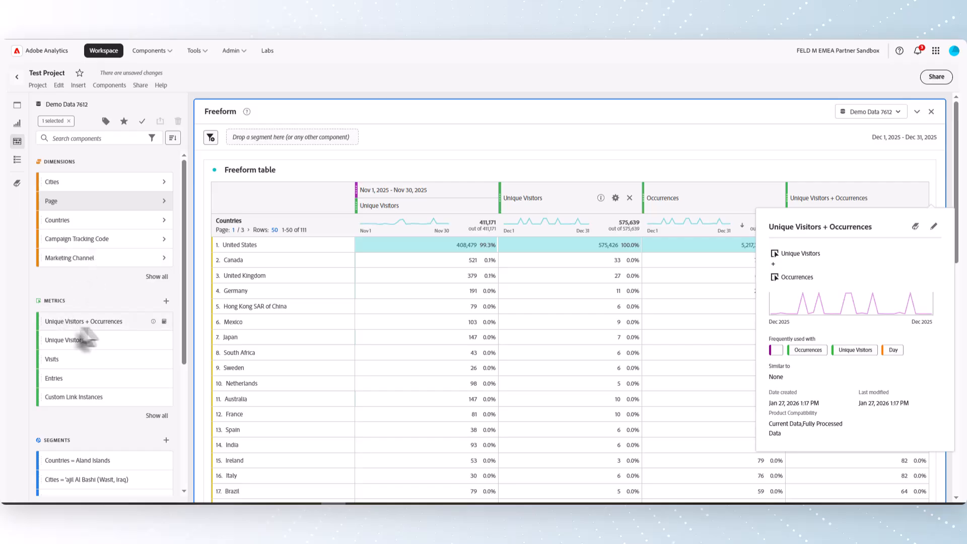
pyautogui.click(116, 322)
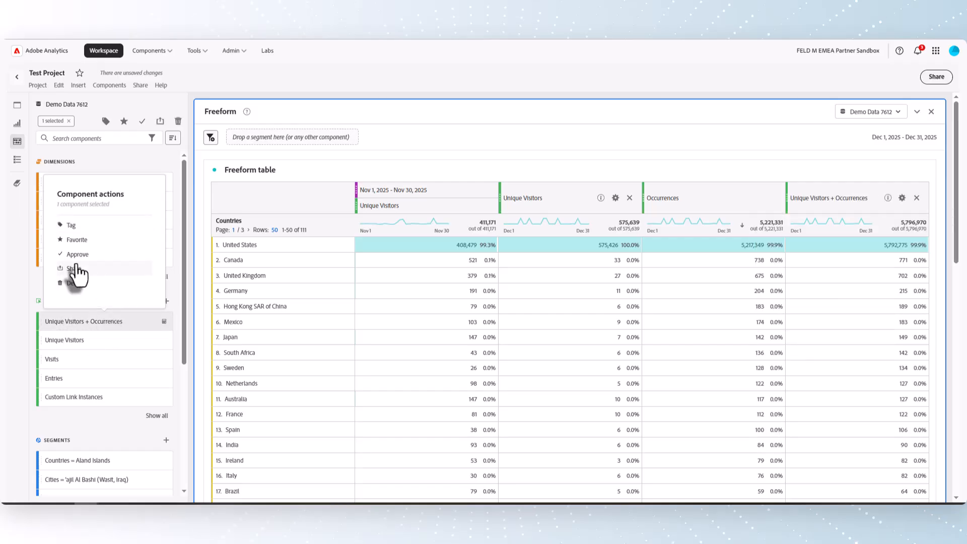
pyautogui.click(73, 267)
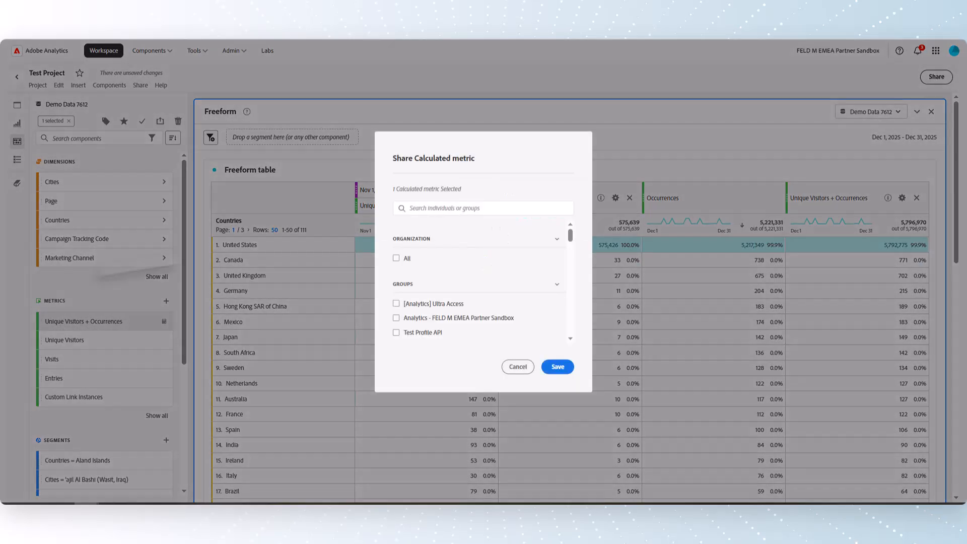
pyautogui.click(397, 258)
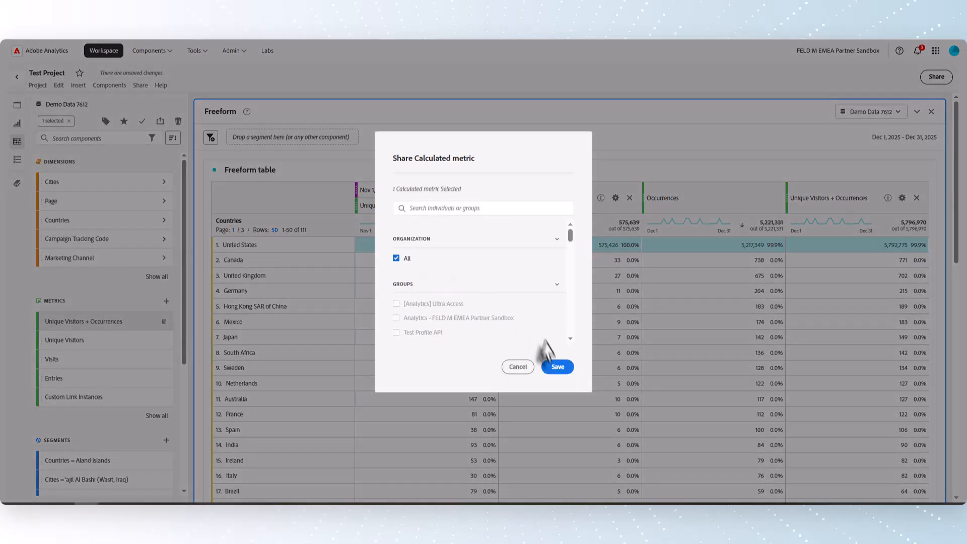
pyautogui.click(516, 367)
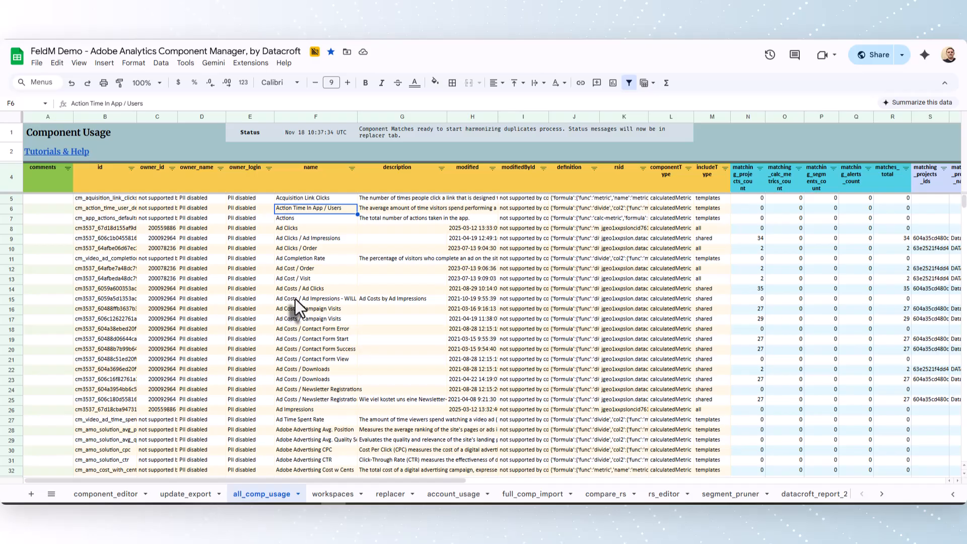
# Step: Switch to the component usage sheet in Google Sheets and examine the matching count columns, including the project and segment counts for Ad Clicks / Ad Impressions
pyautogui.moveTo(332, 481); pyautogui.dragTo(412, 481)
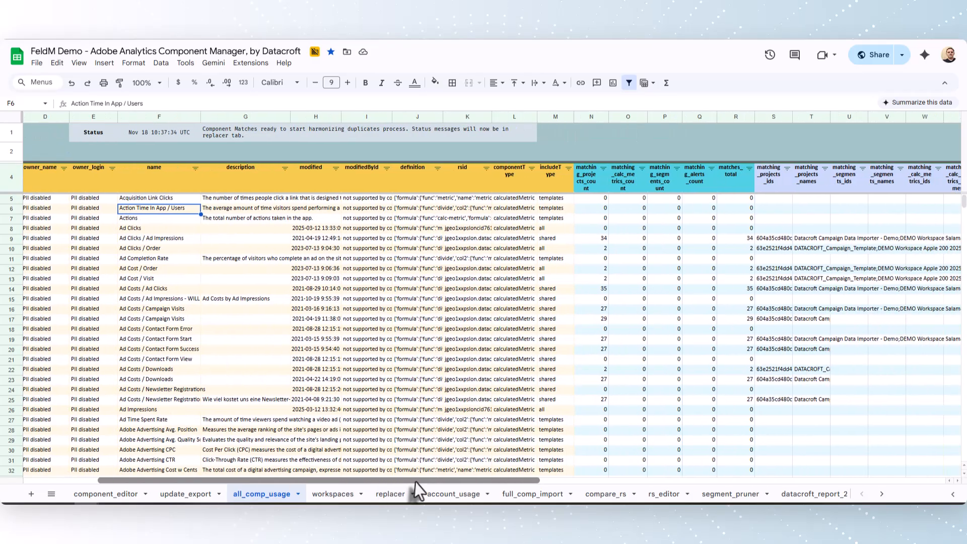
pyautogui.moveTo(577, 174); pyautogui.dragTo(720, 176)
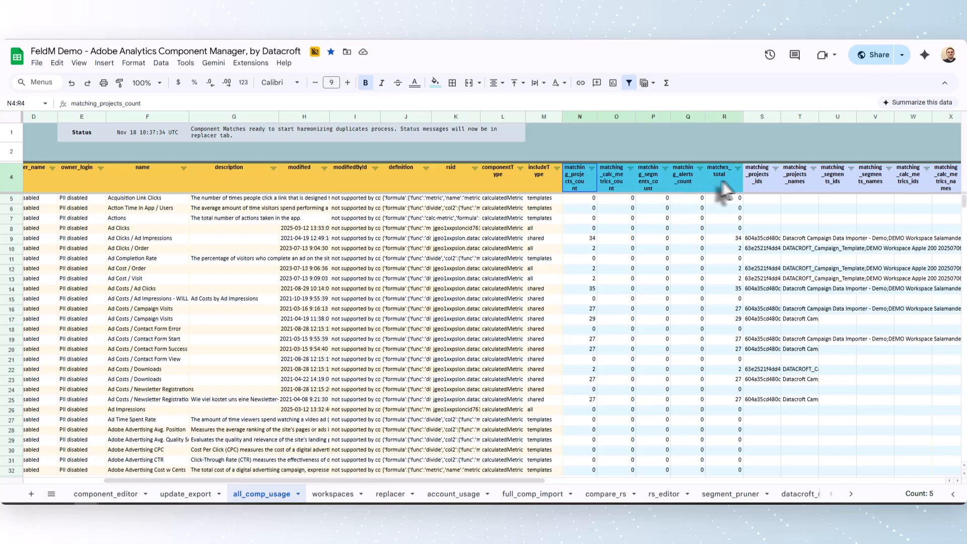
pyautogui.click(642, 174)
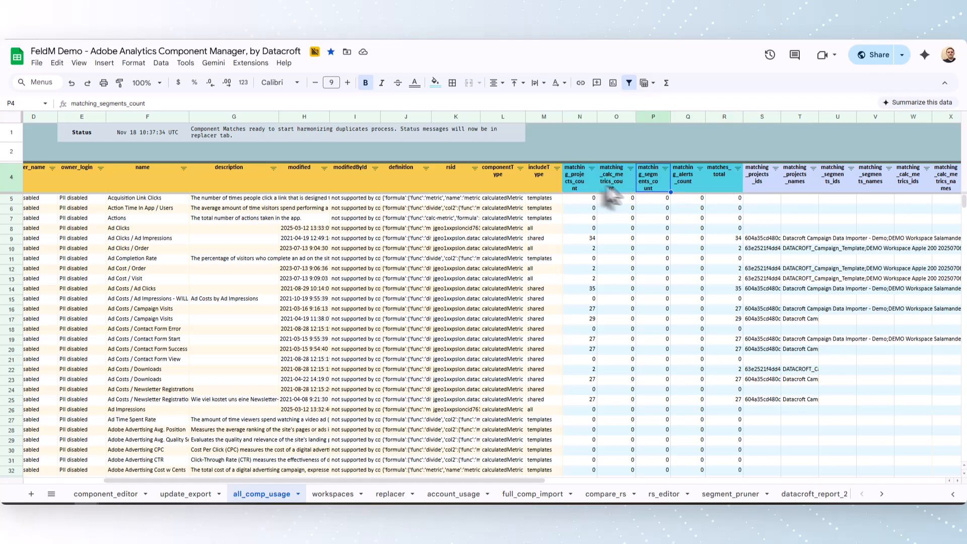
pyautogui.click(579, 181)
pyautogui.click(586, 240)
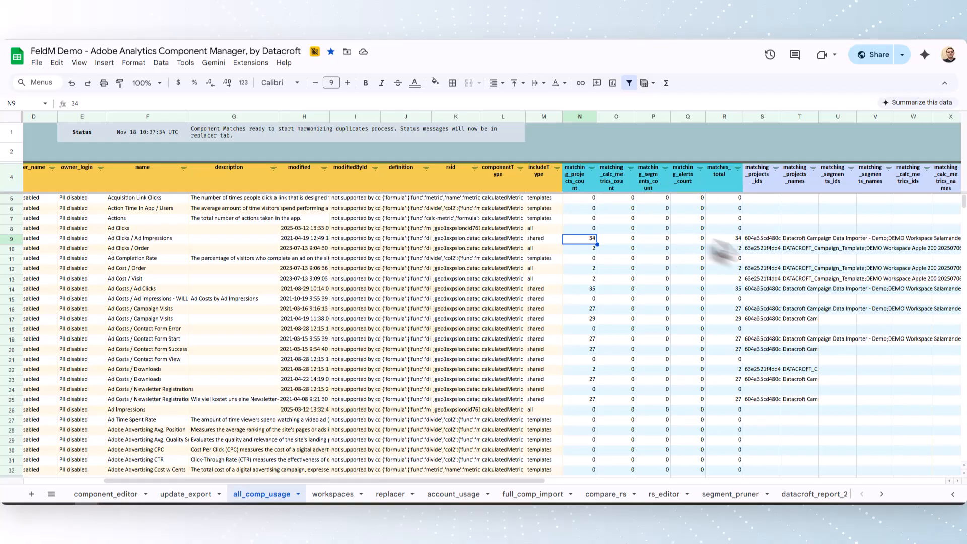
pyautogui.click(653, 238)
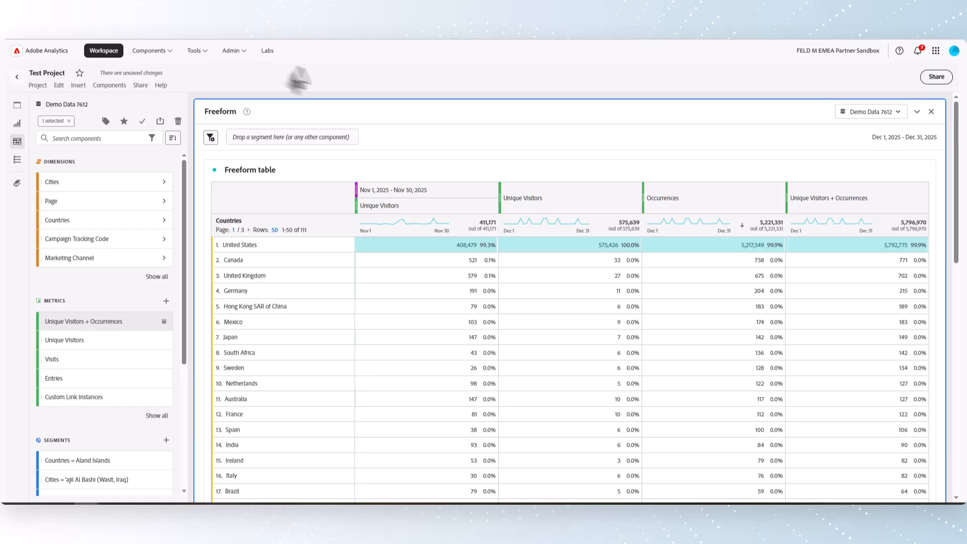
# Step: Return to Adobe Analytics, apply Albania from the Countries items as a quick segment on the Freeform panel, and view the segment's details
pyautogui.click(165, 222)
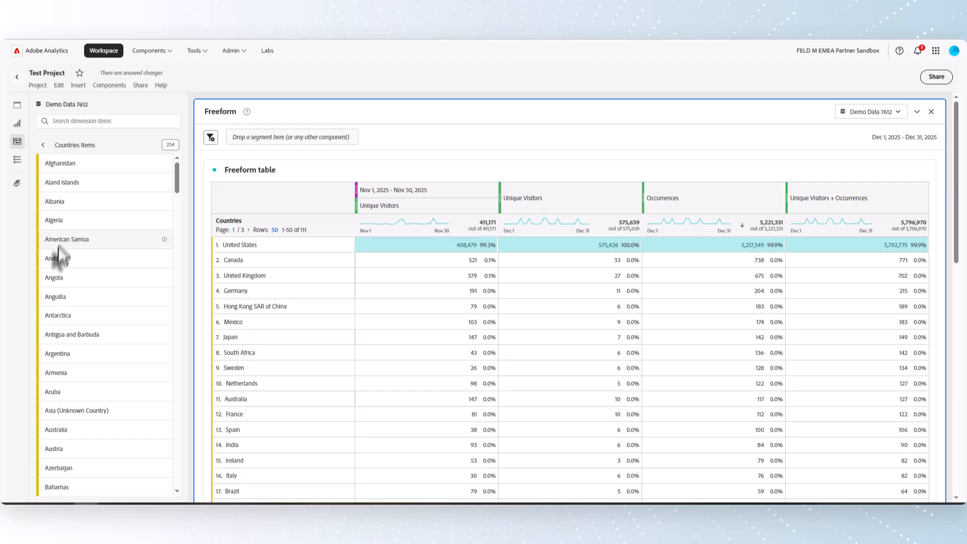
pyautogui.moveTo(59, 210); pyautogui.dragTo(271, 143)
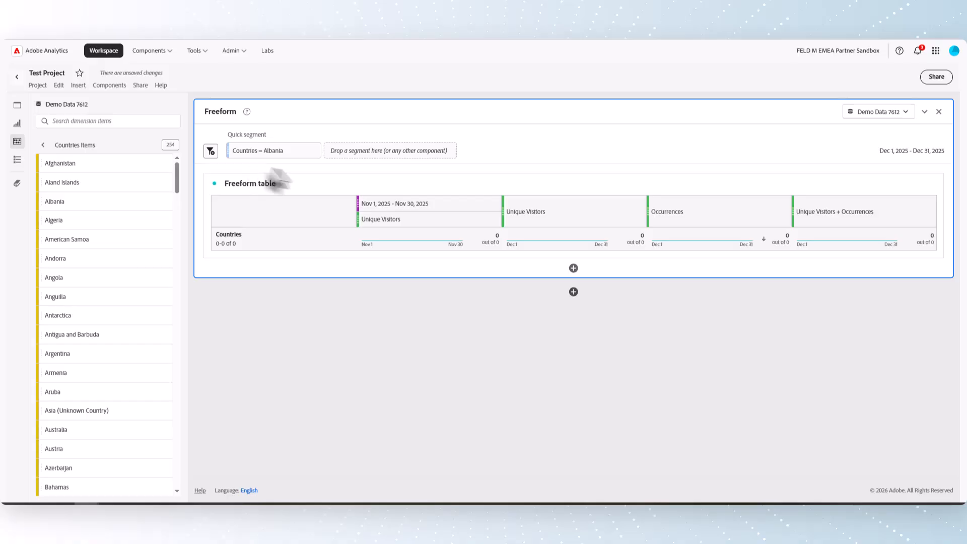
pyautogui.moveTo(305, 152)
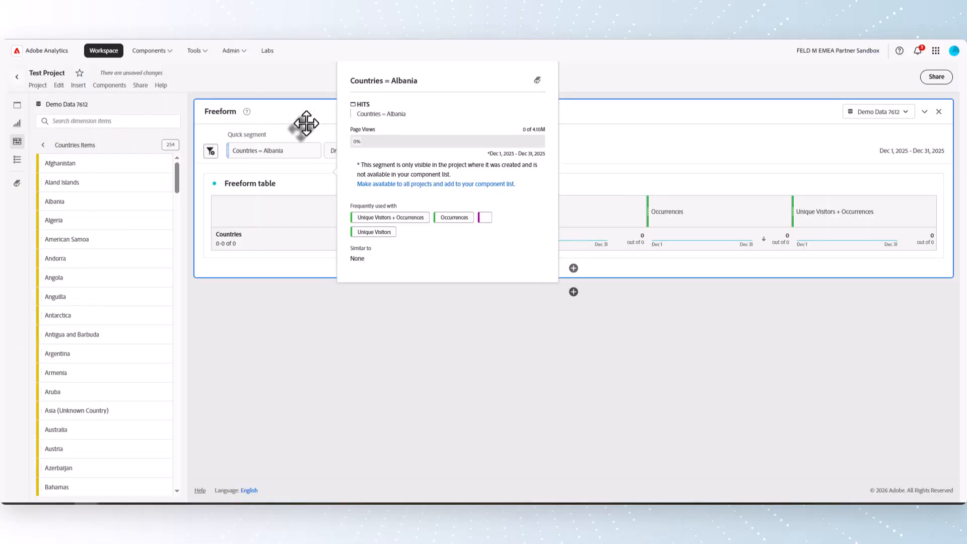
pyautogui.click(653, 136)
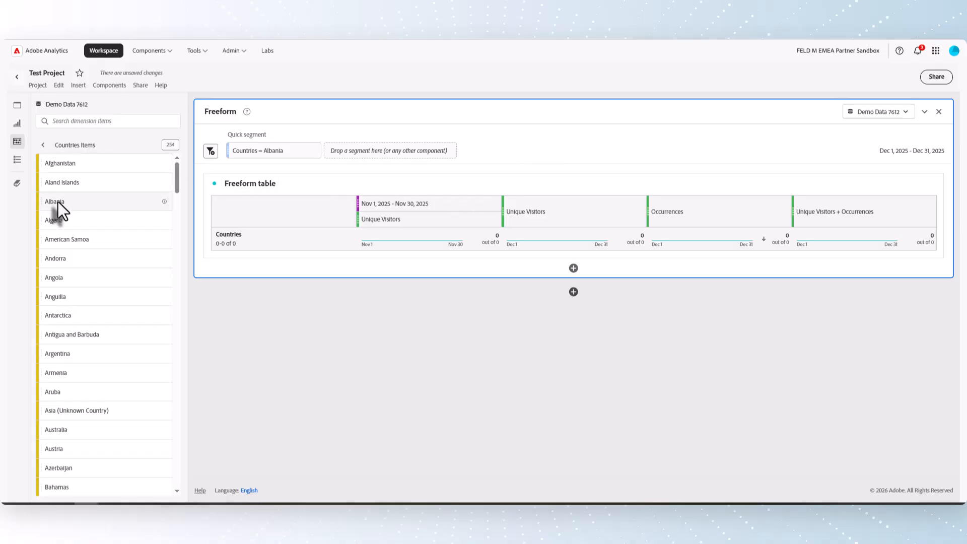
# Step: Add the Albania item beneath Unique Visitors in the Nov 1 - Nov 30, 2025 column, and remove the Countries = Albania quick segment
pyautogui.moveTo(58, 202); pyautogui.dragTo(437, 226)
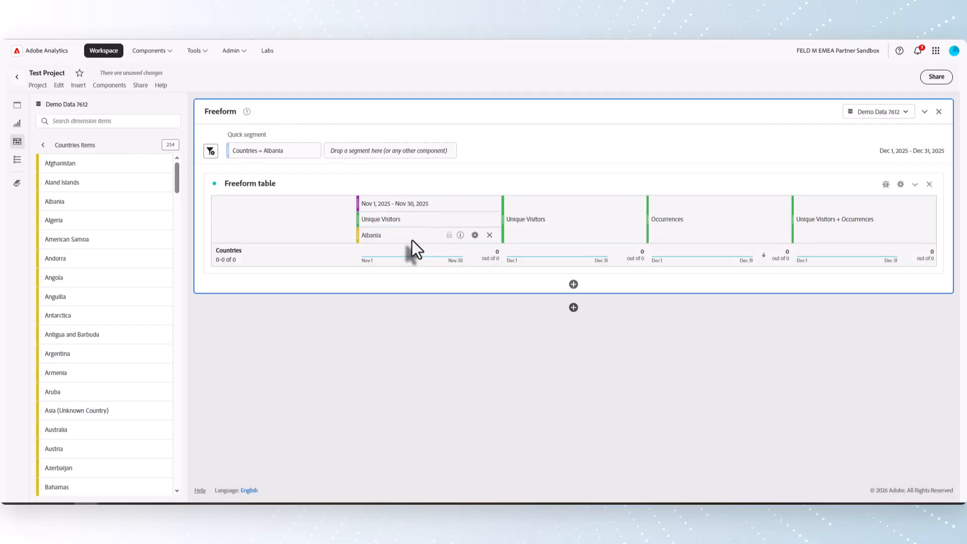
pyautogui.click(311, 151)
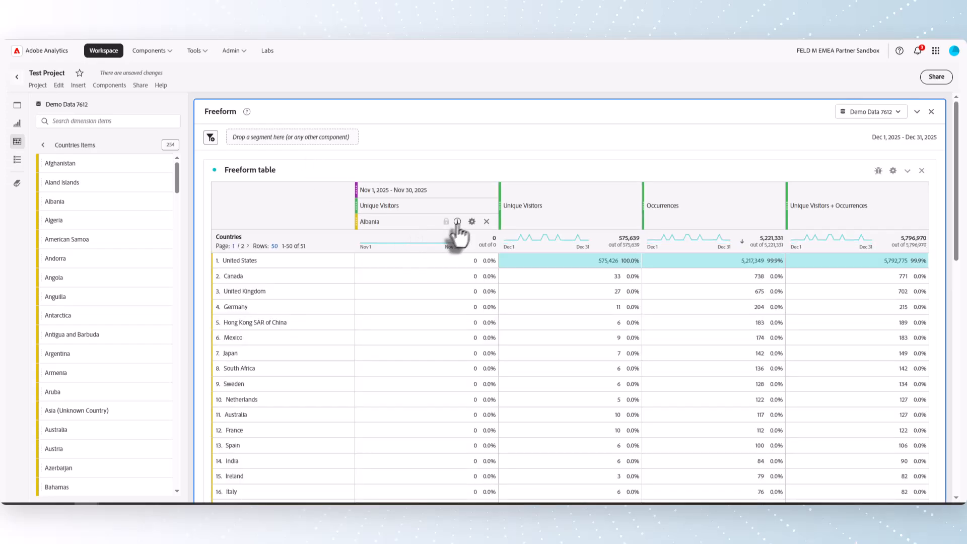
# Step: Examine the details of the Albania item in the freeform table's column header, including the dimension it belongs to
pyautogui.moveTo(458, 225)
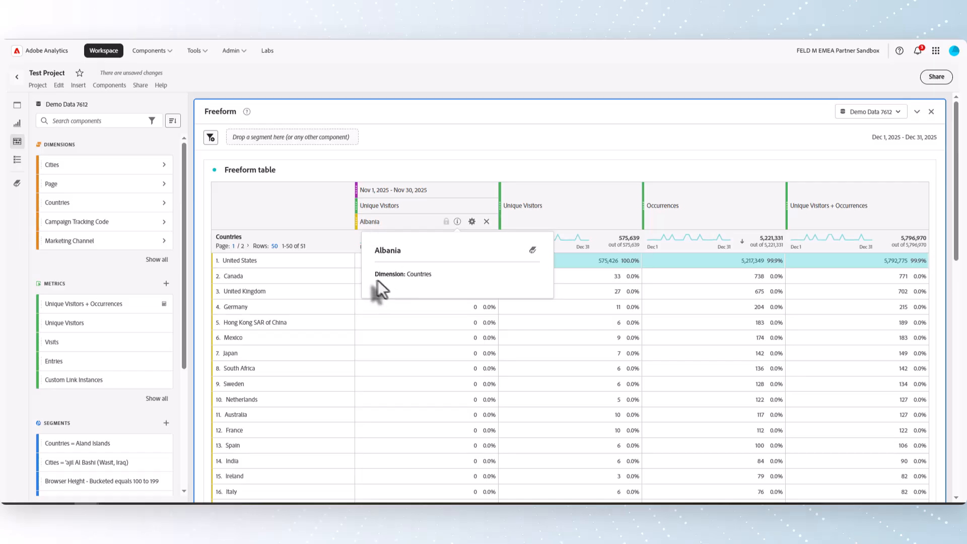
pyautogui.moveTo(375, 275); pyautogui.dragTo(436, 277)
# Step: Search the components for evar and open the items of the Marketing Channel (evar1) dimension for use in the freeform table
pyautogui.click(92, 121)
pyautogui.write('evar')
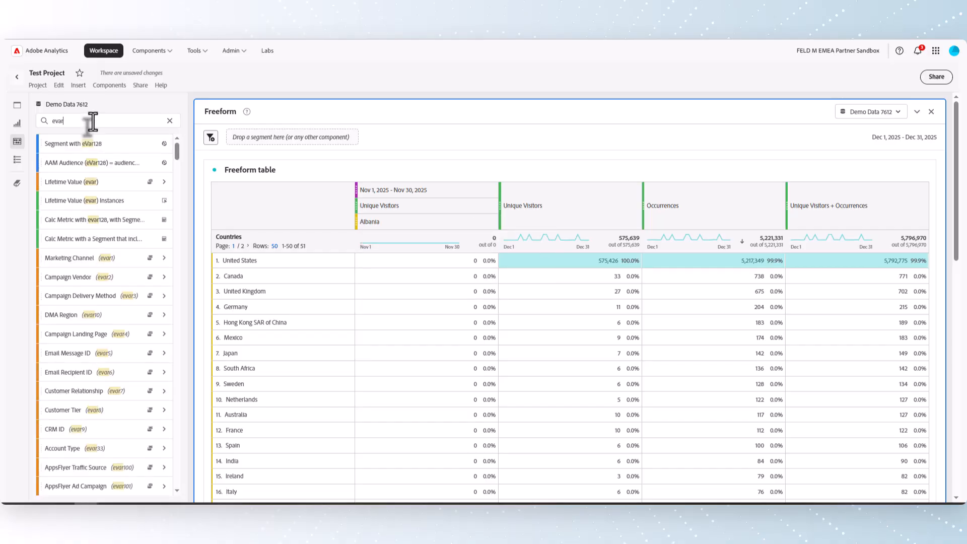
pyautogui.click(165, 258)
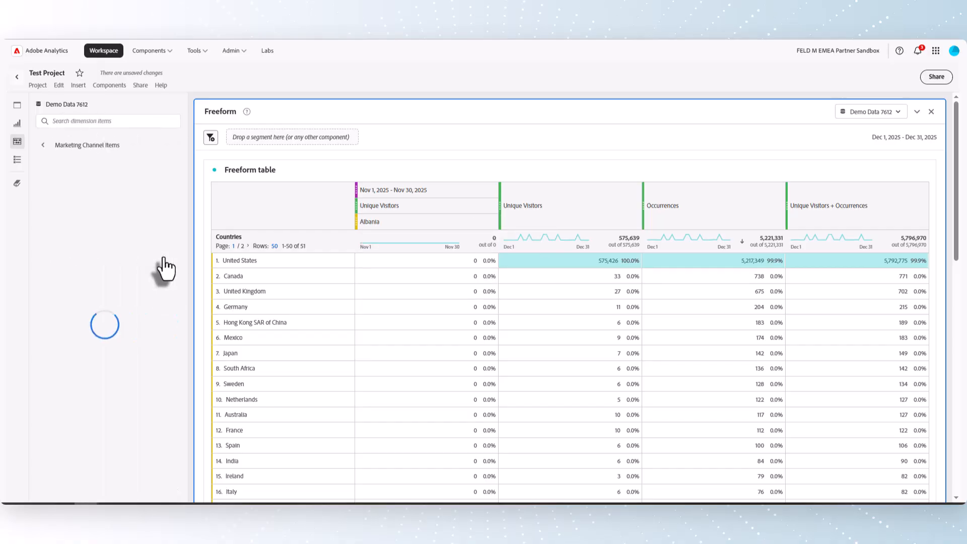
pyautogui.moveTo(69, 184); pyautogui.dragTo(247, 274)
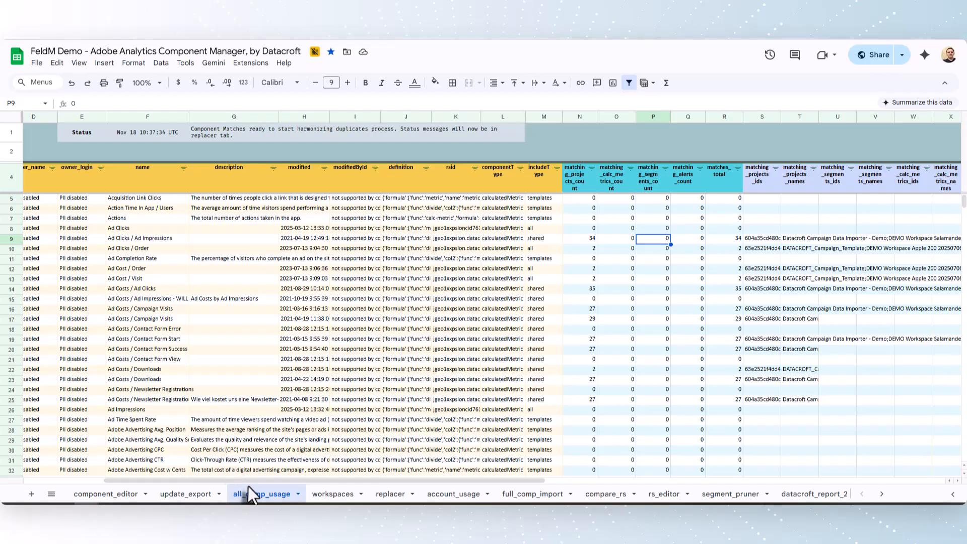
# Step: Switch to the all_comp_usage sheet in Google Sheets and filter the name column to Marketing Channel
pyautogui.click(267, 258)
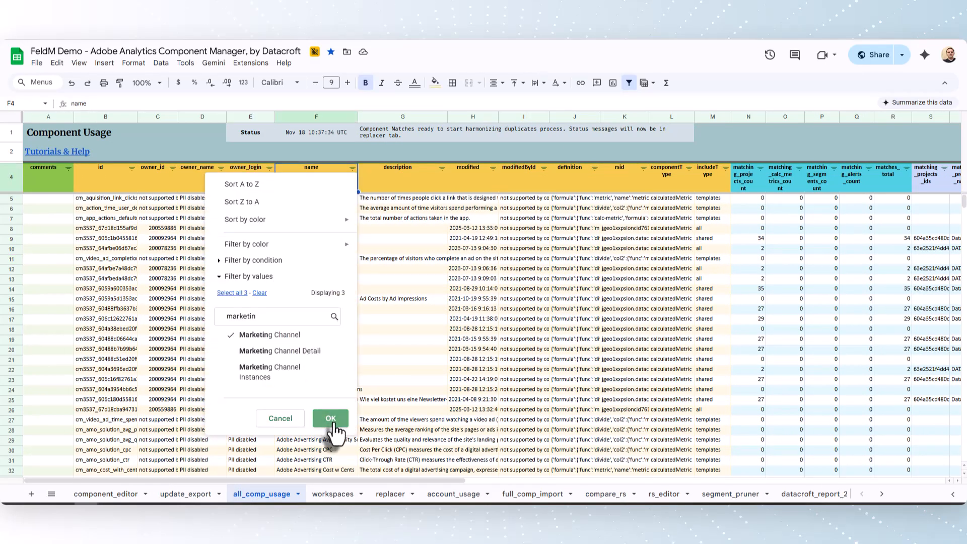
pyautogui.click(331, 422)
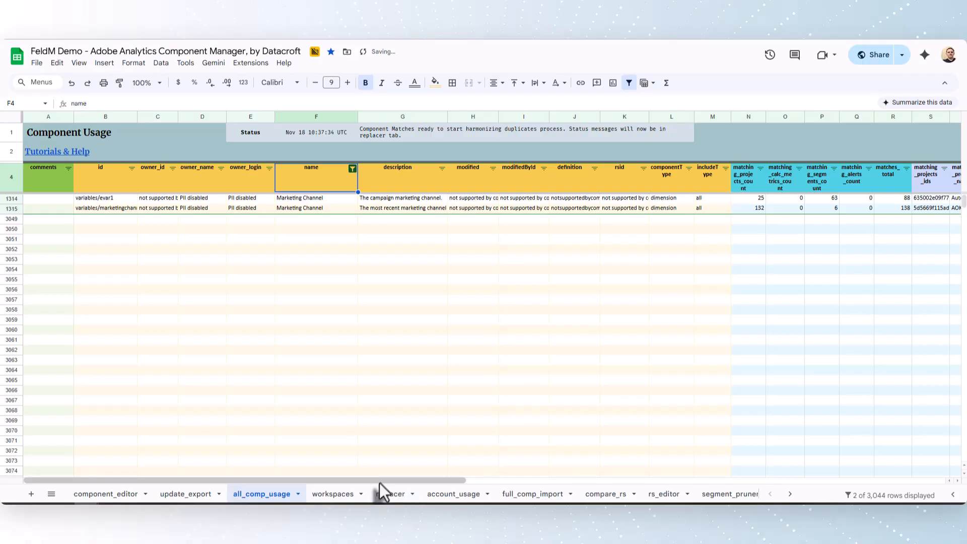
# Step: Examine the matching project count and matching project names of the Marketing Channel evar1 row
pyautogui.moveTo(382, 481); pyautogui.dragTo(505, 488)
pyautogui.click(422, 199)
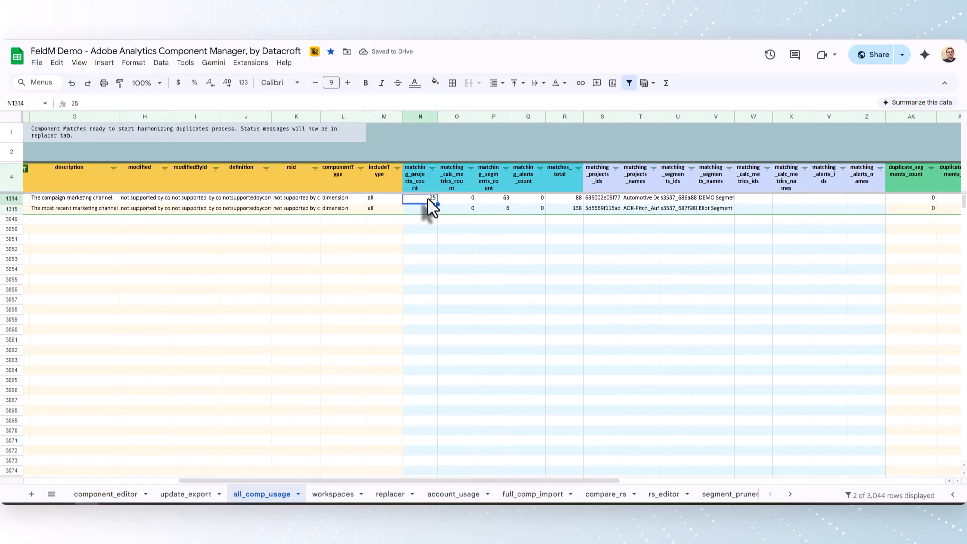
pyautogui.click(642, 198)
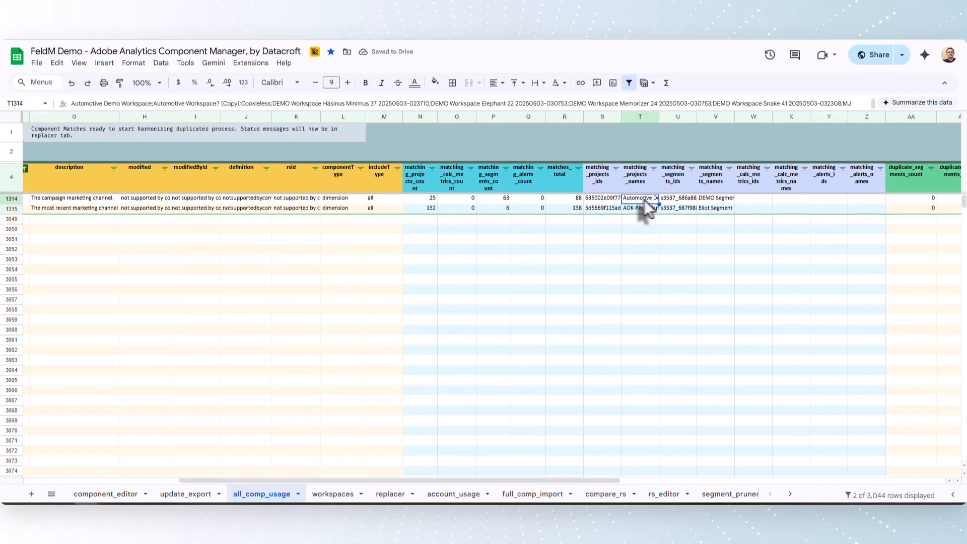
pyautogui.click(417, 202)
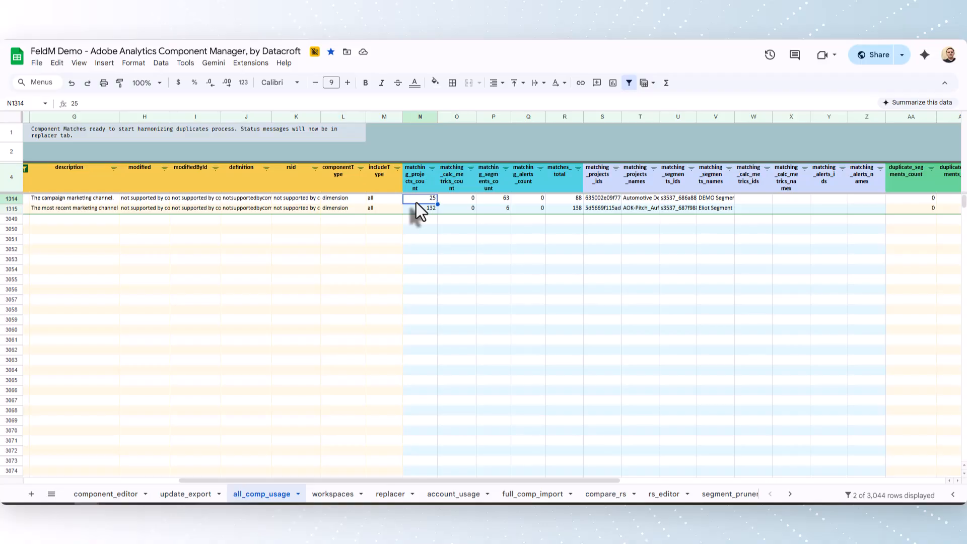